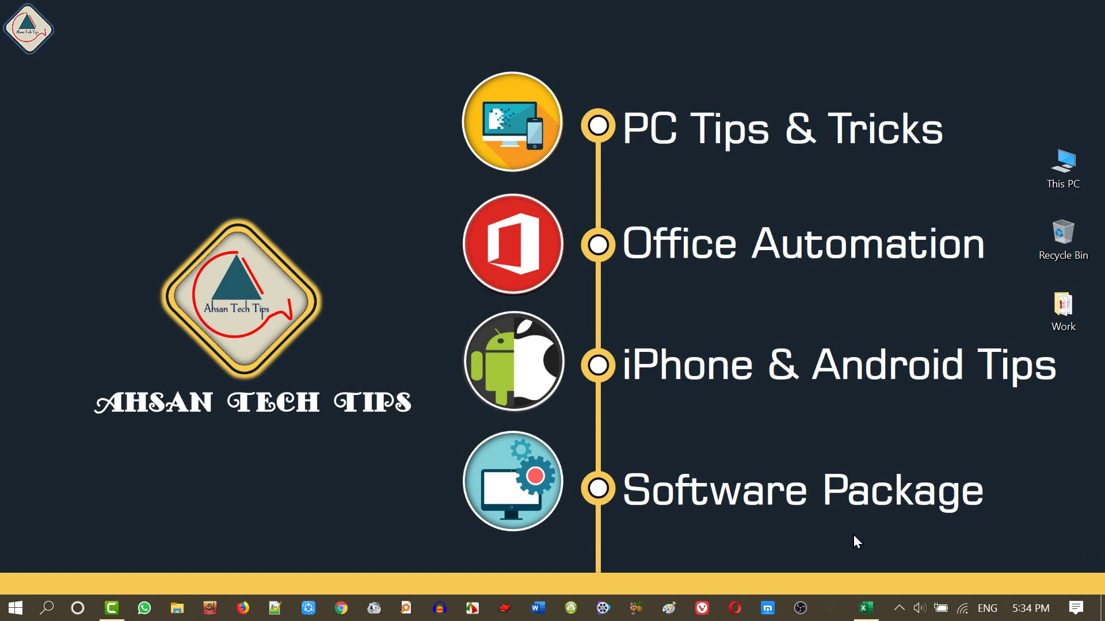
# - Bring the workbook back and enter serial 1 in C3 and 2 in C4
pyautogui.click(866, 608)
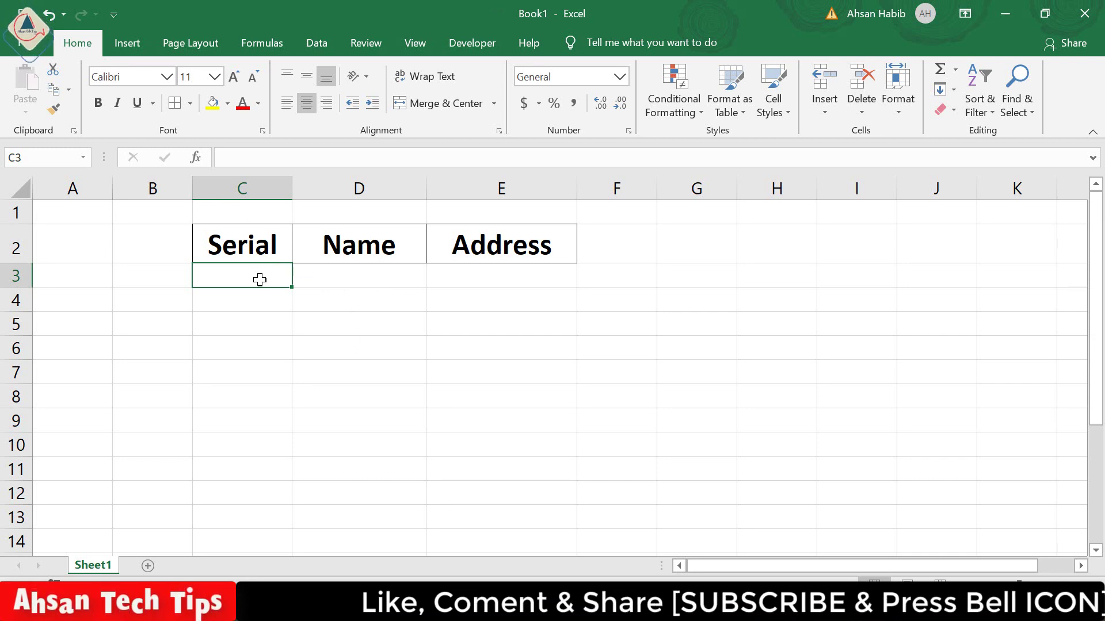
pyautogui.write('1')
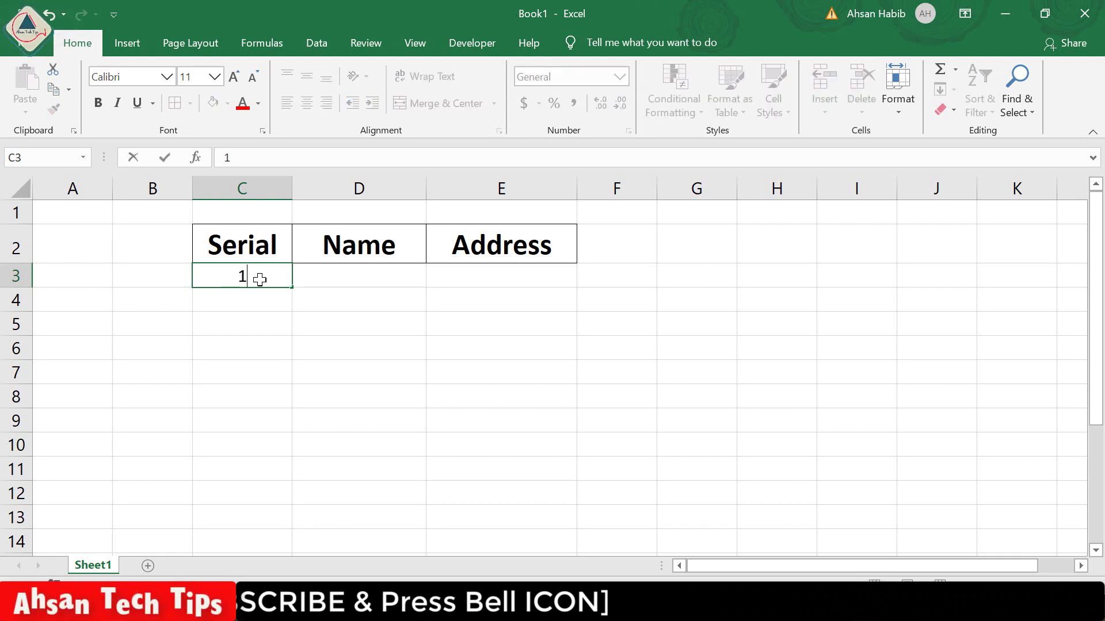
pyautogui.press('Return')
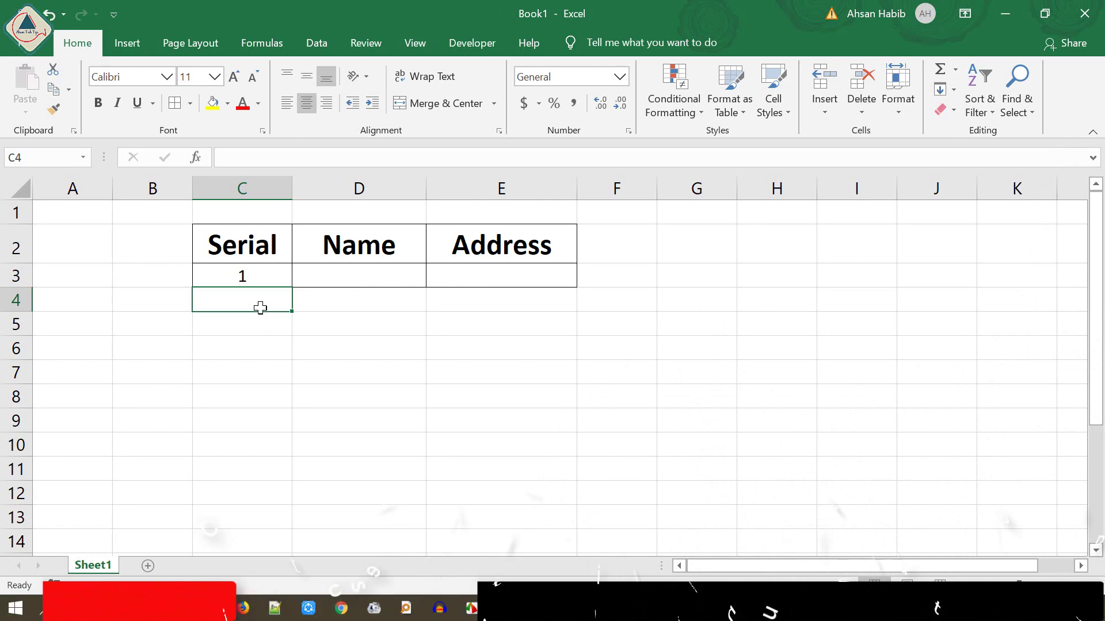
pyautogui.write('2')
pyautogui.press('Return')
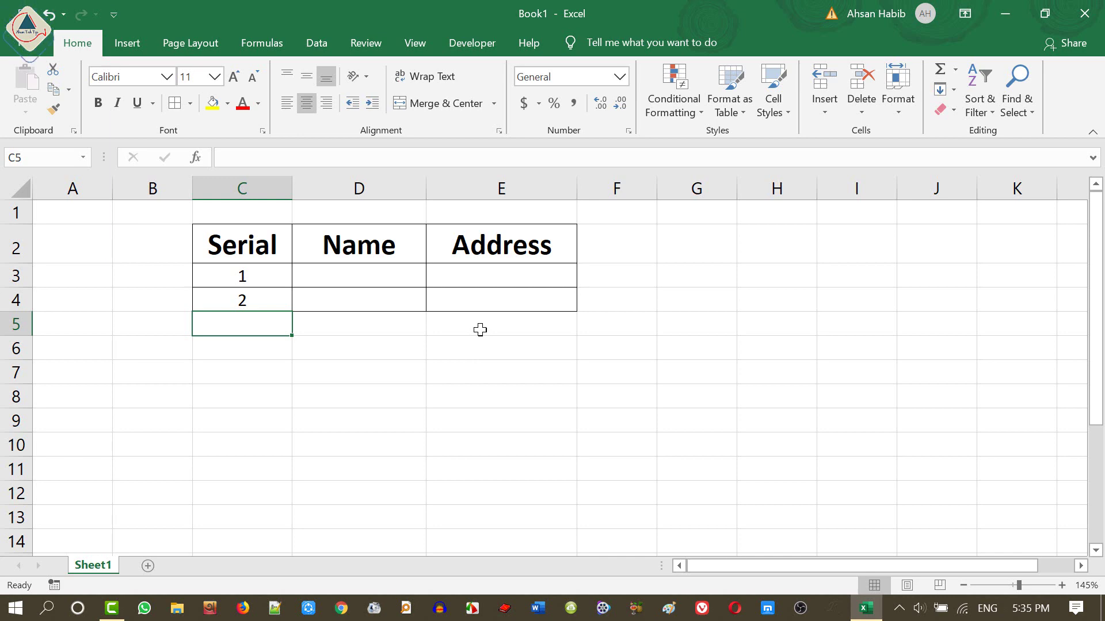
# - Turn off the sheet gridlines from the View tab
pyautogui.click(414, 43)
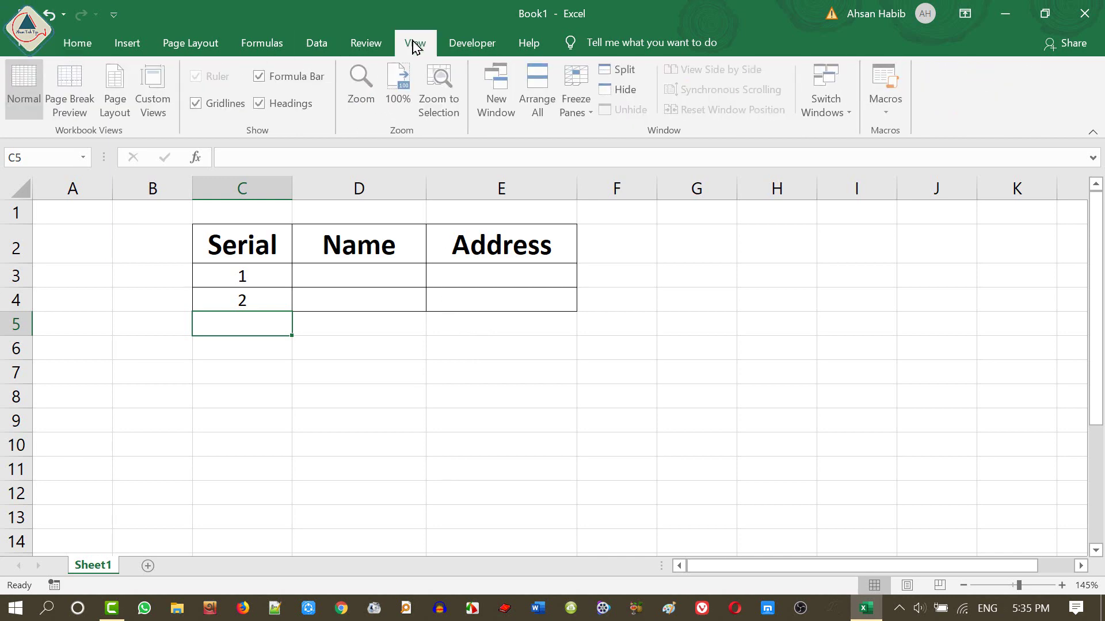
pyautogui.click(212, 106)
pyautogui.click(437, 378)
# - Enter serial 3 in C5 so row 5 gains its border
pyautogui.click(230, 322)
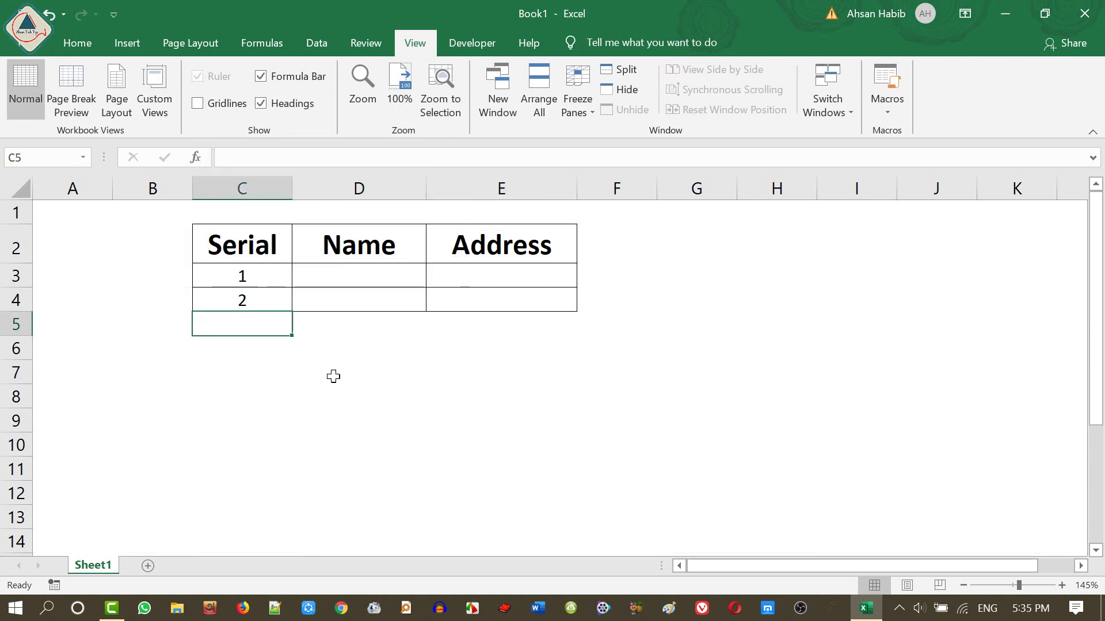
pyautogui.write('3')
pyautogui.press('Return')
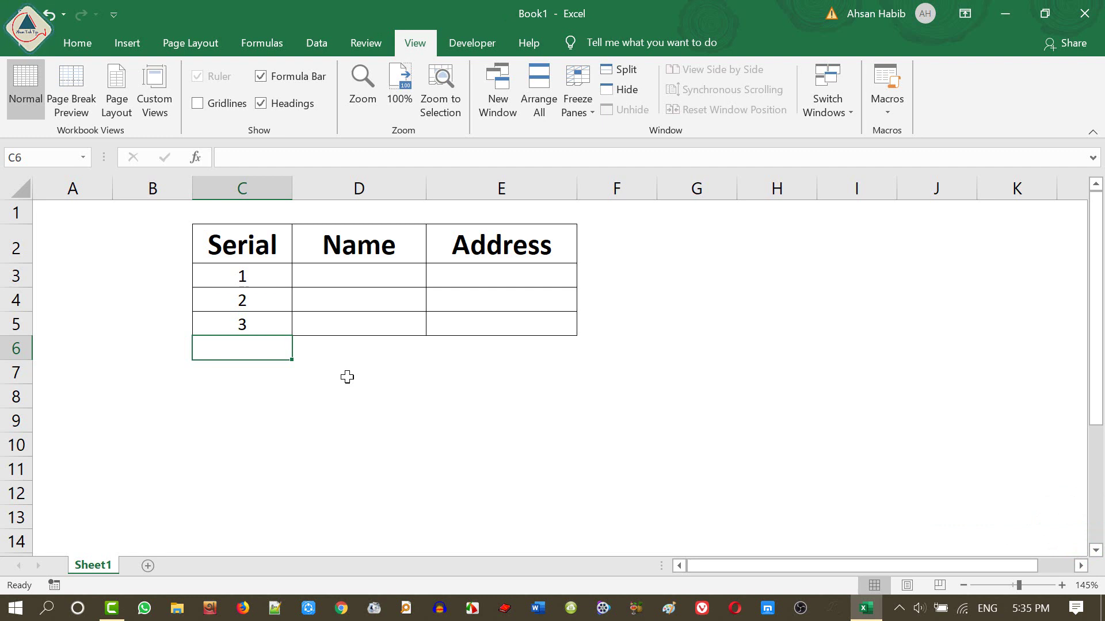
pyautogui.click(347, 377)
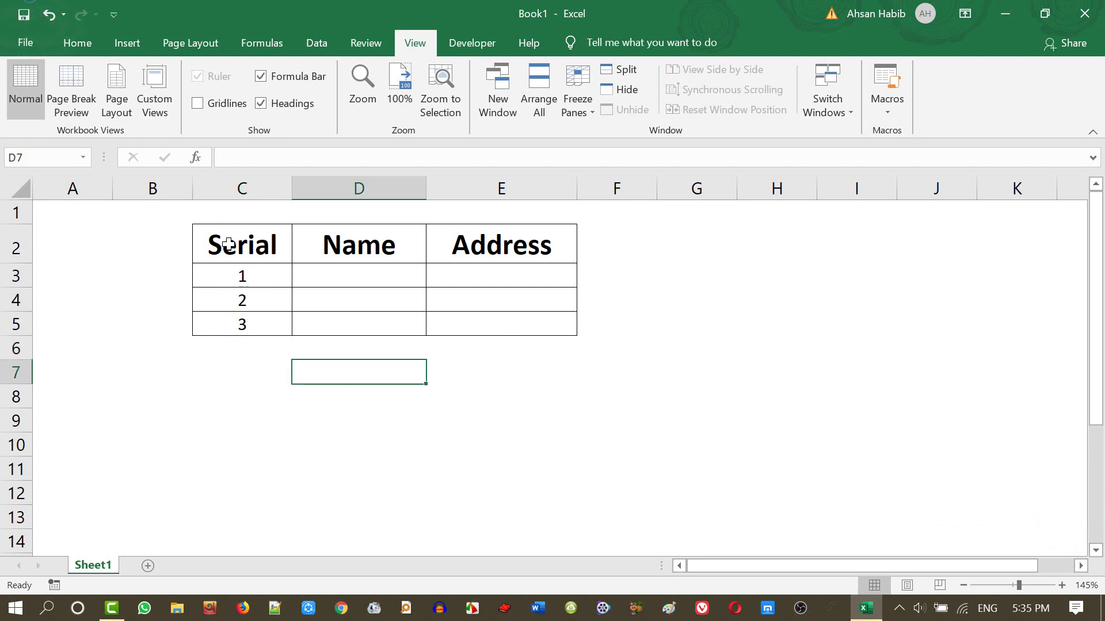
# - Copy the Serial, Name, Address headers from C2:E2 into C3:E3 of a new Sheet2
pyautogui.moveTo(227, 241); pyautogui.dragTo(495, 244)
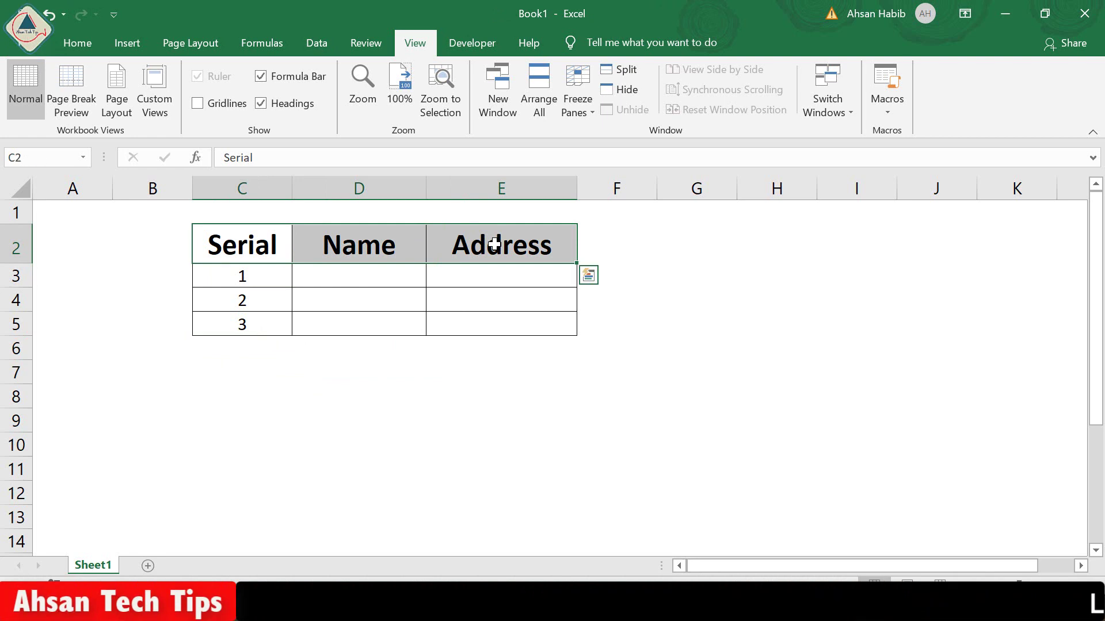
pyautogui.hotkey('ctrl', 'c')
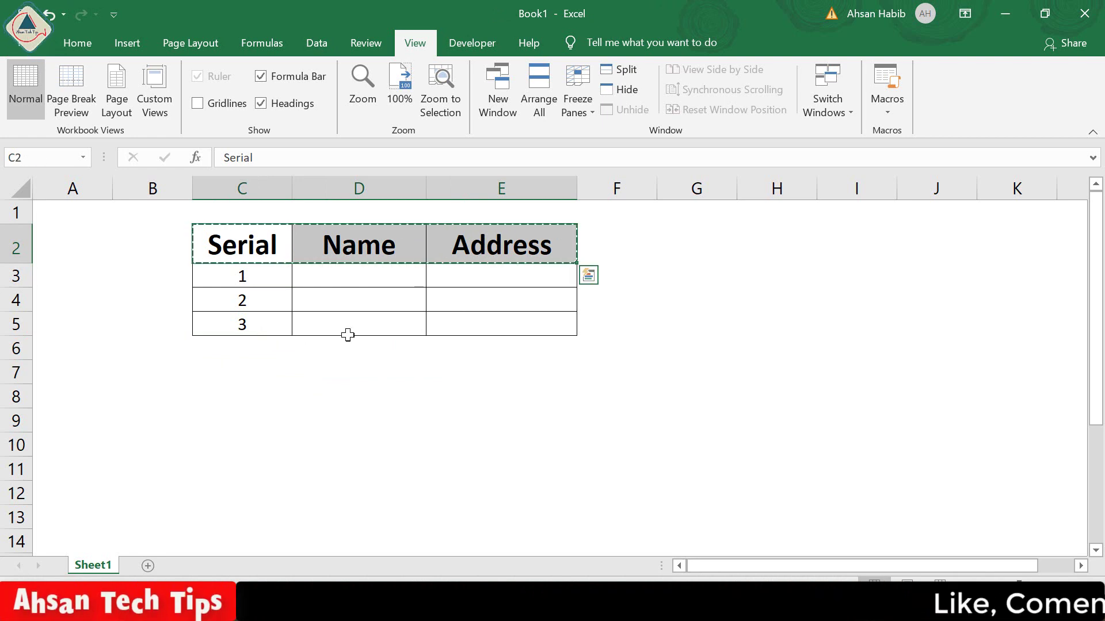
pyautogui.click(147, 566)
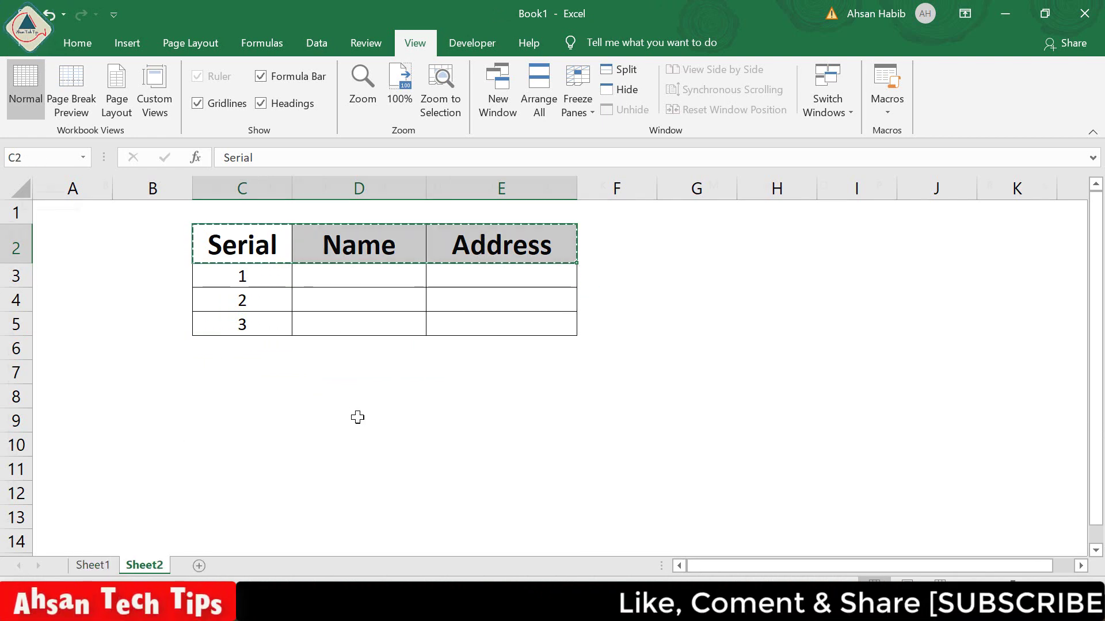
pyautogui.keyDown('ctrl'); pyautogui.scroll(5, 397, 345); pyautogui.keyUp('ctrl')
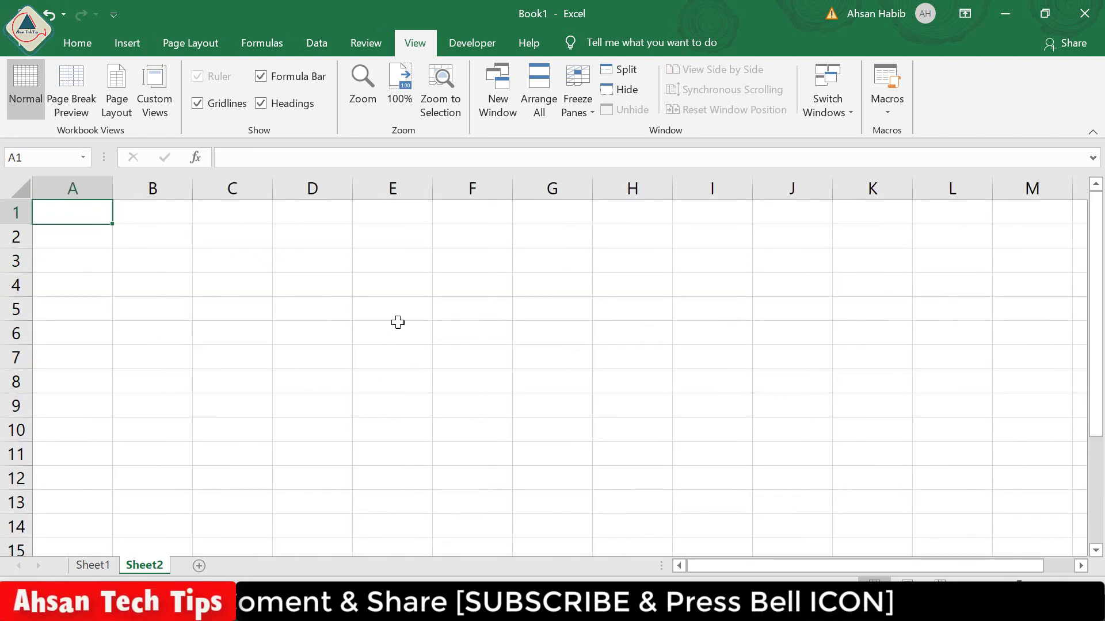
pyautogui.keyDown('ctrl'); pyautogui.scroll(1, 398, 322); pyautogui.keyUp('ctrl')
pyautogui.moveTo(227, 269); pyautogui.dragTo(430, 271)
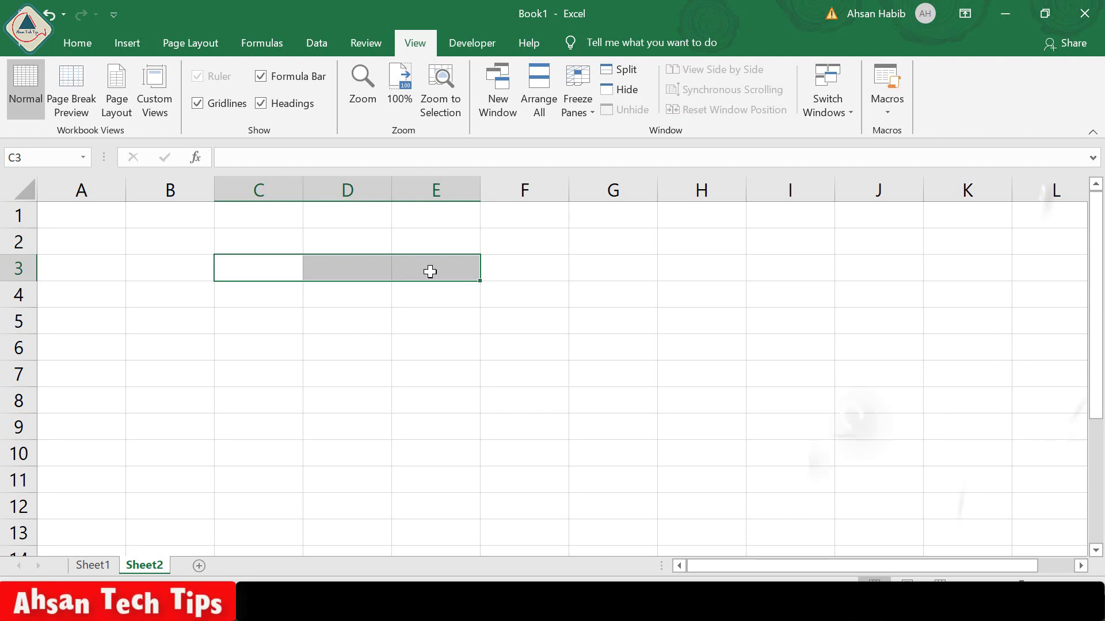
pyautogui.hotkey('ctrl', 'v')
# - Widen columns D and E so Name and Address fit
pyautogui.click(406, 264)
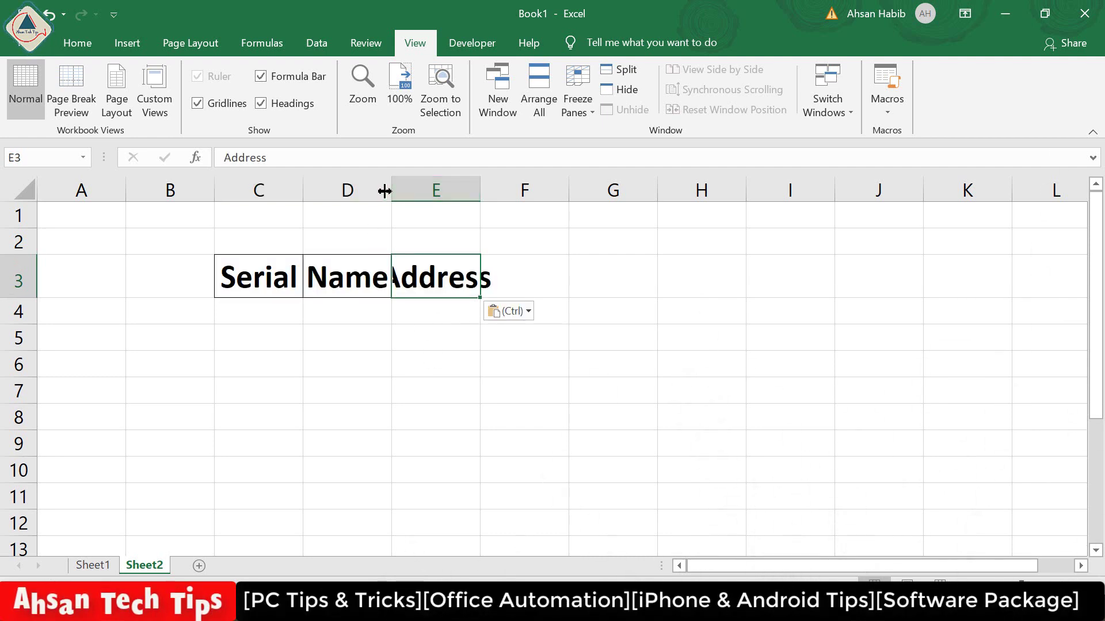
pyautogui.moveTo(384, 191); pyautogui.dragTo(449, 188)
pyautogui.moveTo(538, 183); pyautogui.dragTo(613, 183)
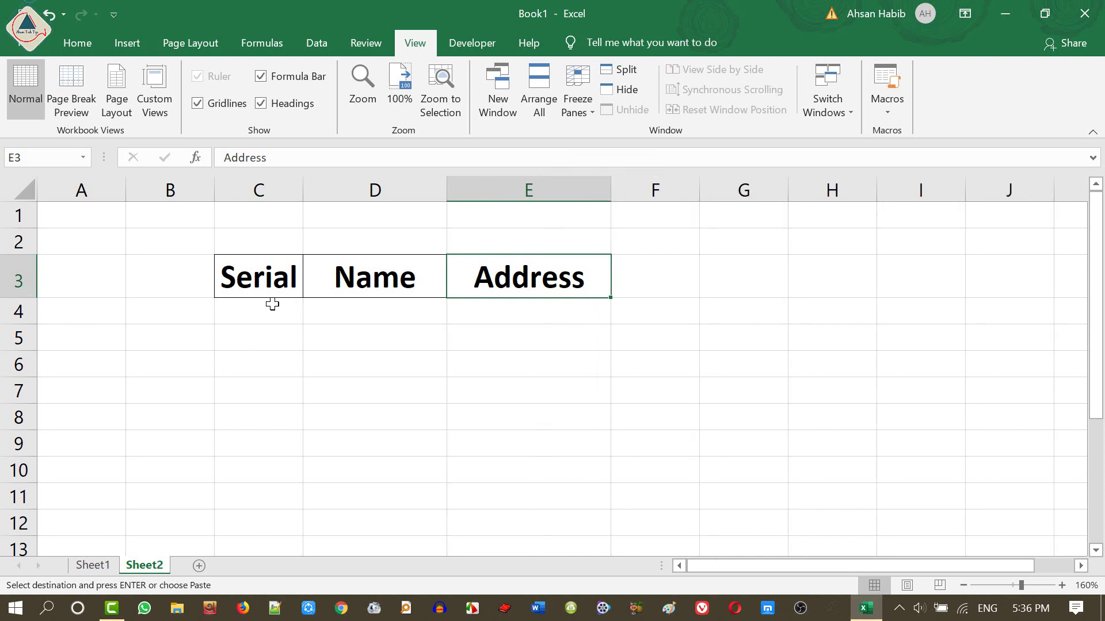
# - Select C3:E44, covering the Serial, Name and Address columns, and return to Home
pyautogui.click(270, 280)
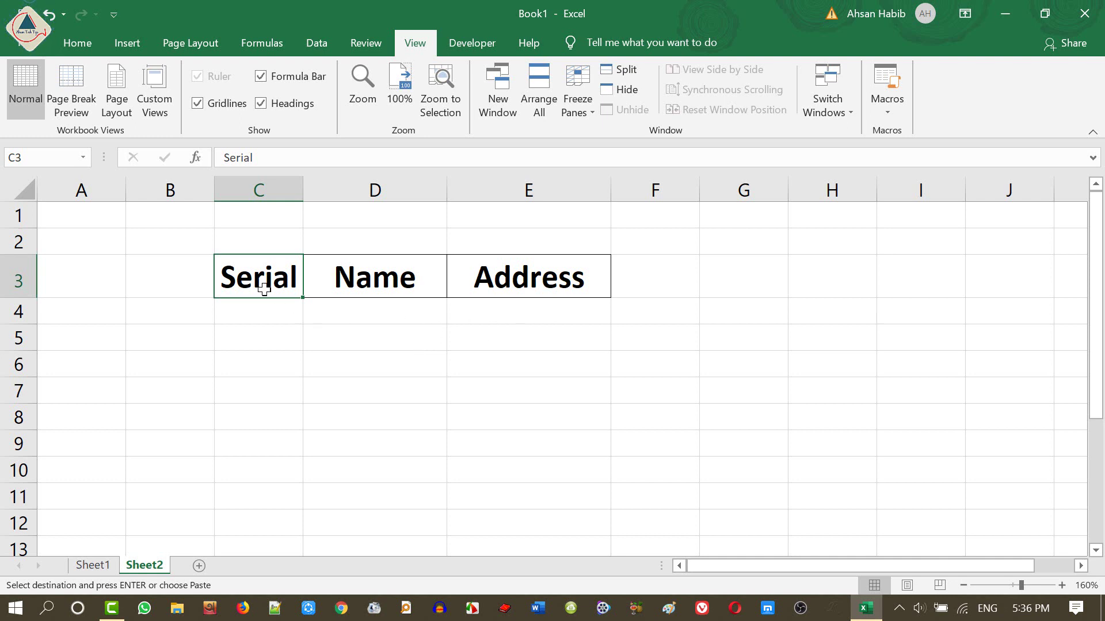
pyautogui.moveTo(265, 289)
pyautogui.mouseDown()
pyautogui.moveTo(554, 280)
pyautogui.moveTo(531, 595)
pyautogui.moveTo(529, 488)
pyautogui.moveTo(526, 506)
pyautogui.mouseUp()
pyautogui.scroll(5, 582, 391)
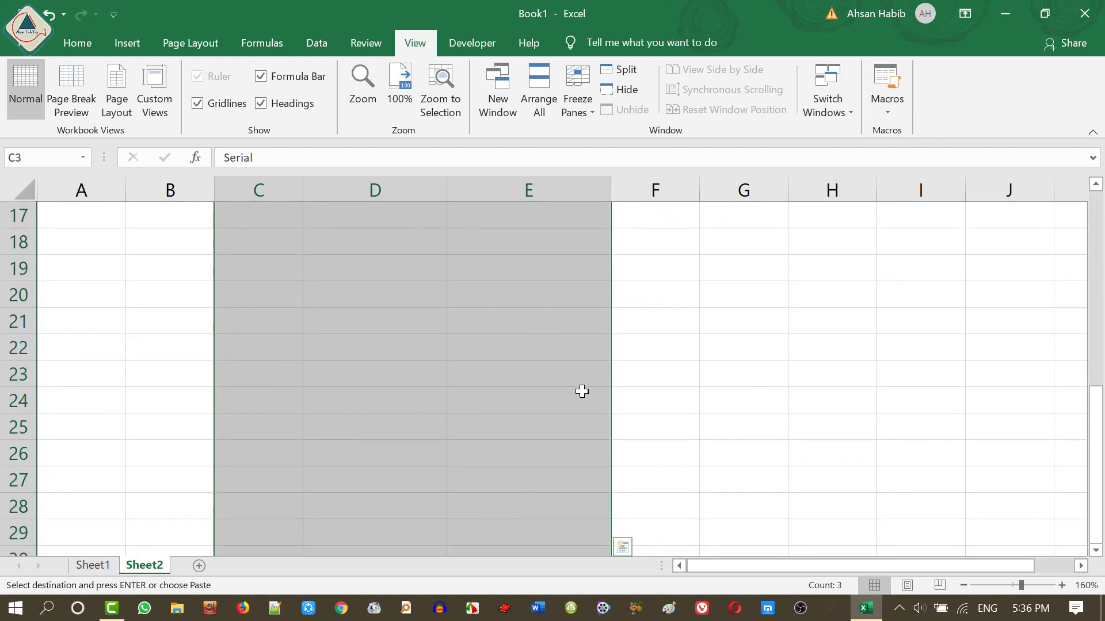
pyautogui.scroll(5, 582, 391)
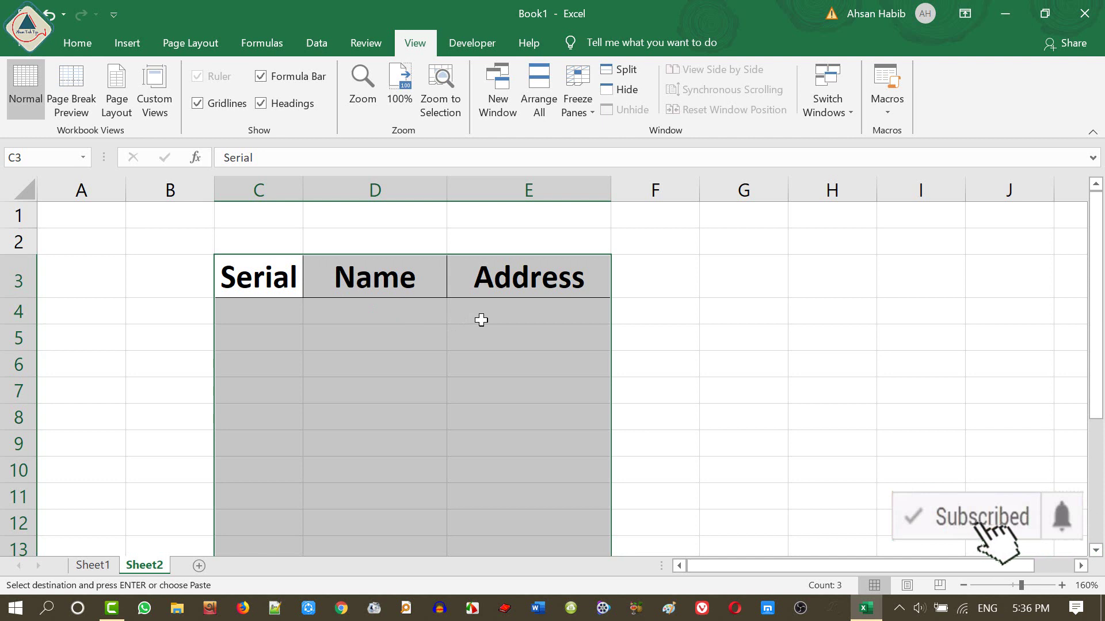
pyautogui.click(80, 49)
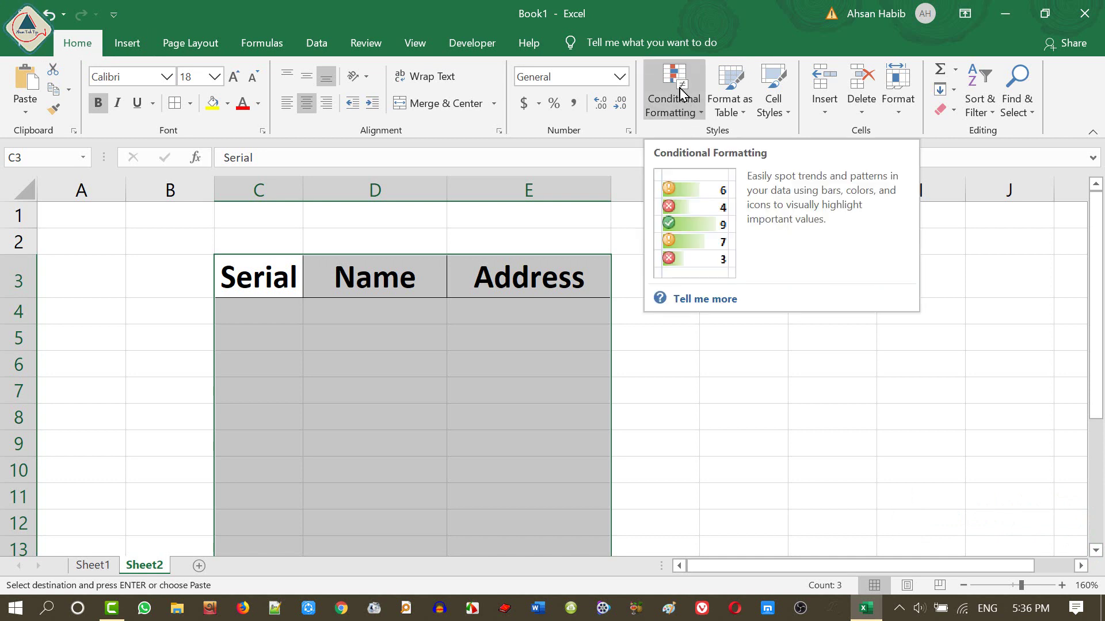
# - Start a Conditional Formatting New Rule of type 'Use a formula to determine which cells to format'
pyautogui.click(703, 115)
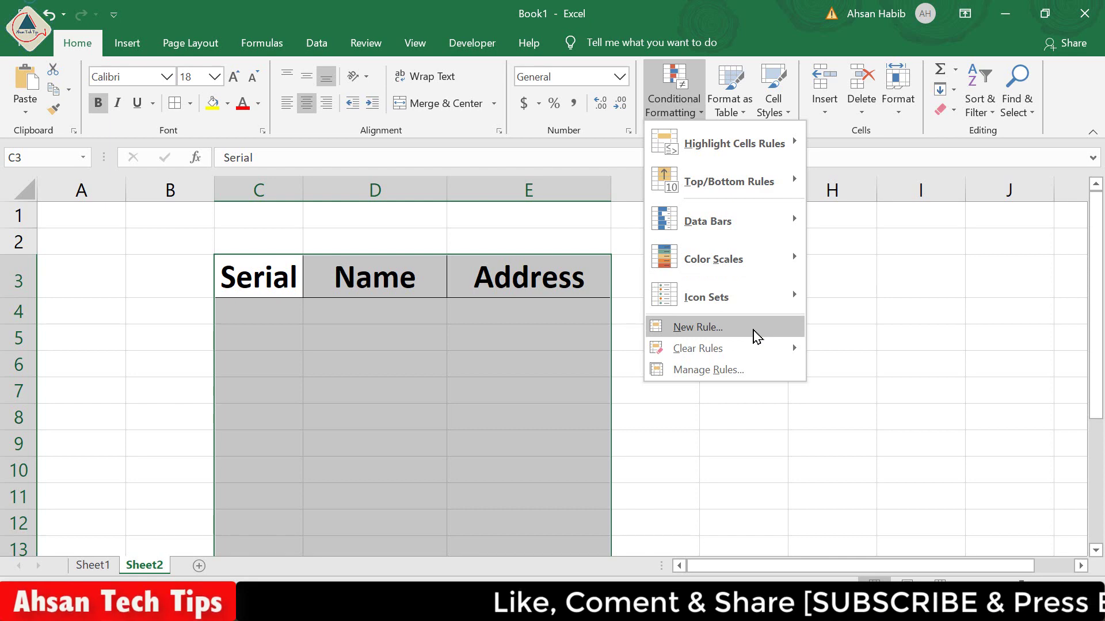
pyautogui.click(751, 331)
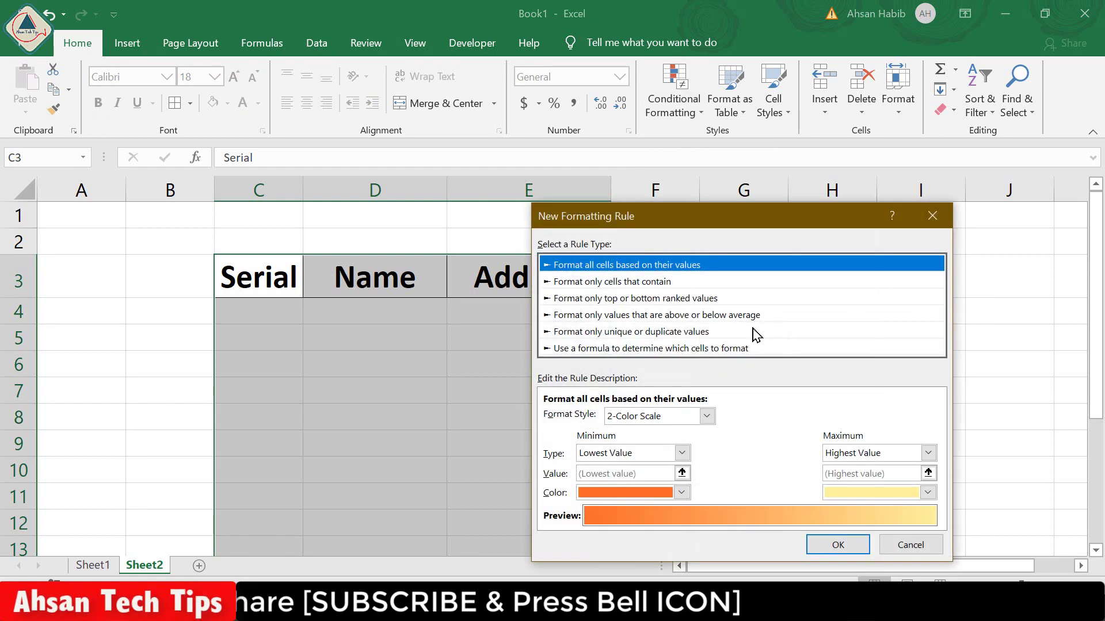
pyautogui.moveTo(758, 212); pyautogui.dragTo(818, 152)
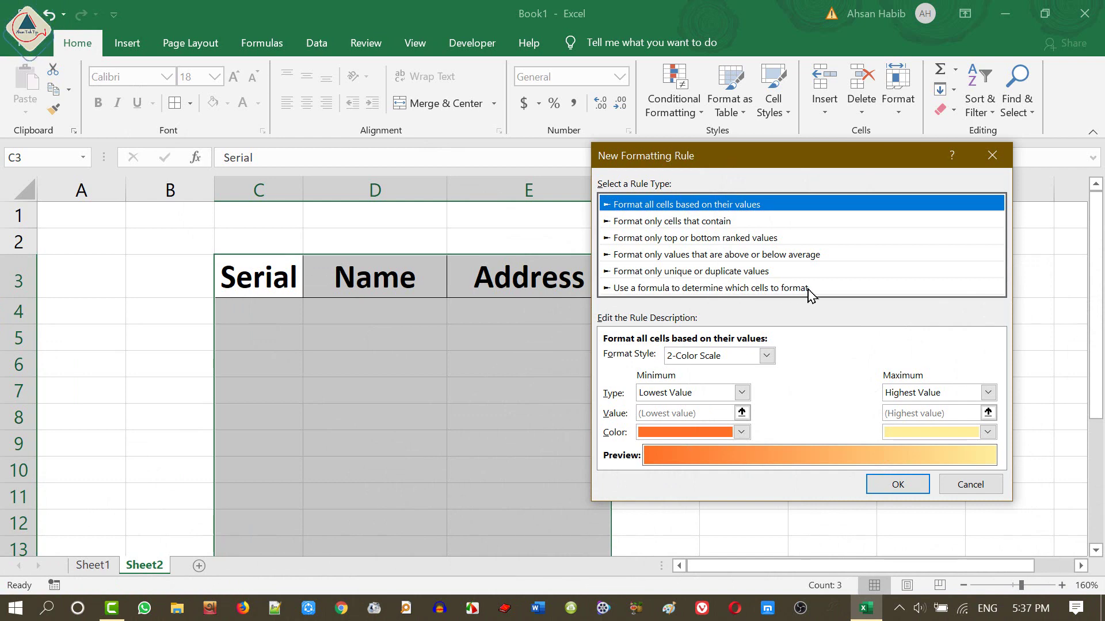
pyautogui.click(788, 289)
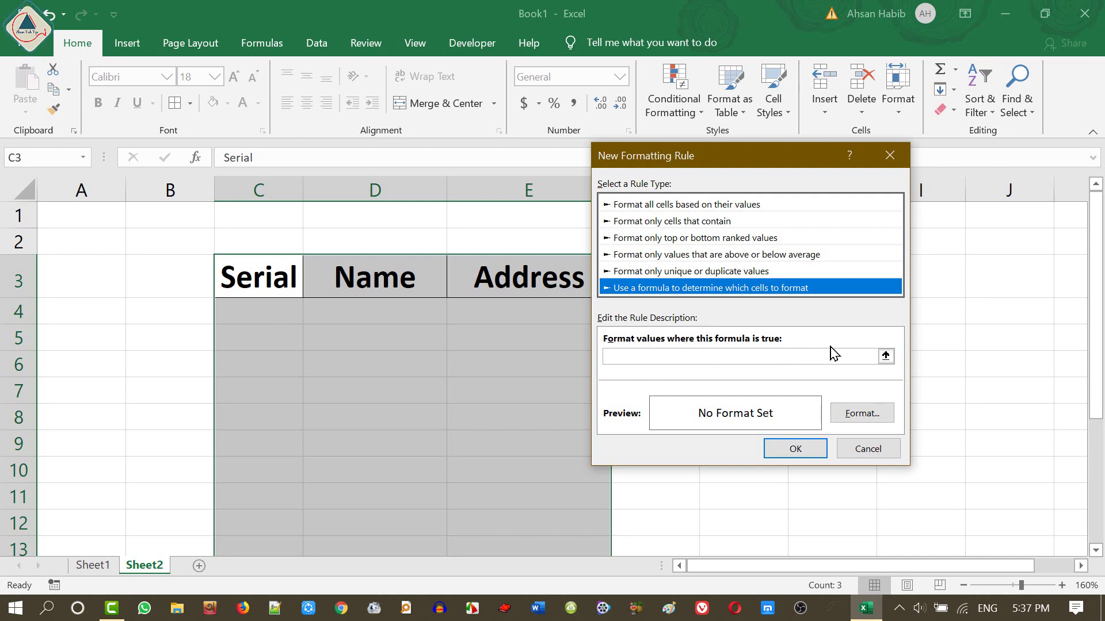
# - Set the rule formula to =$C3 by picking C3 and removing the row lock
pyautogui.click(669, 354)
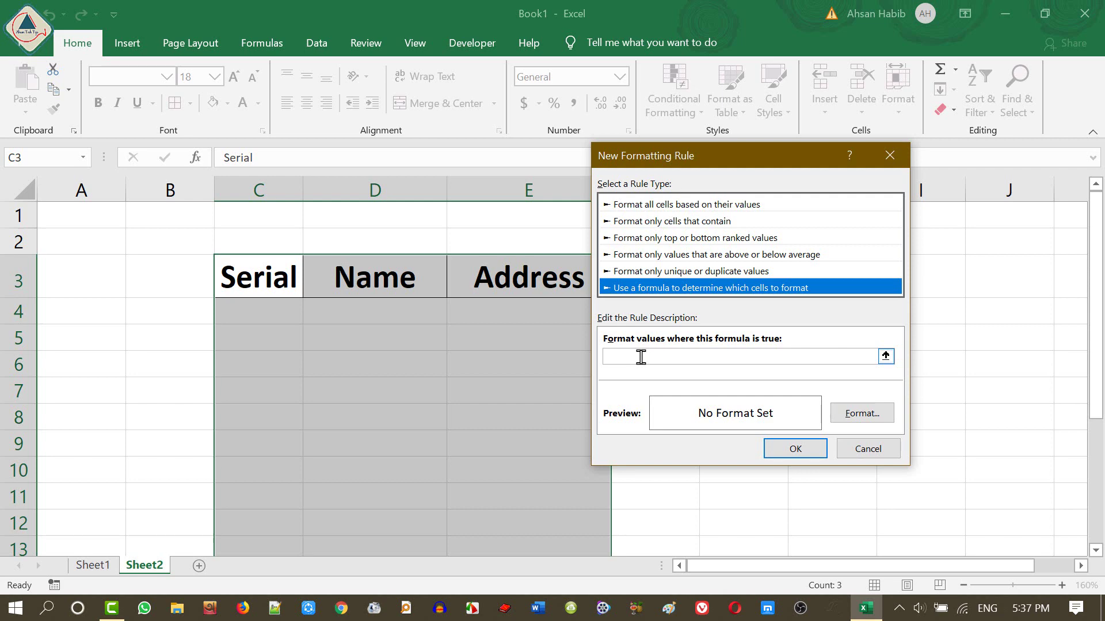
pyautogui.click(641, 356)
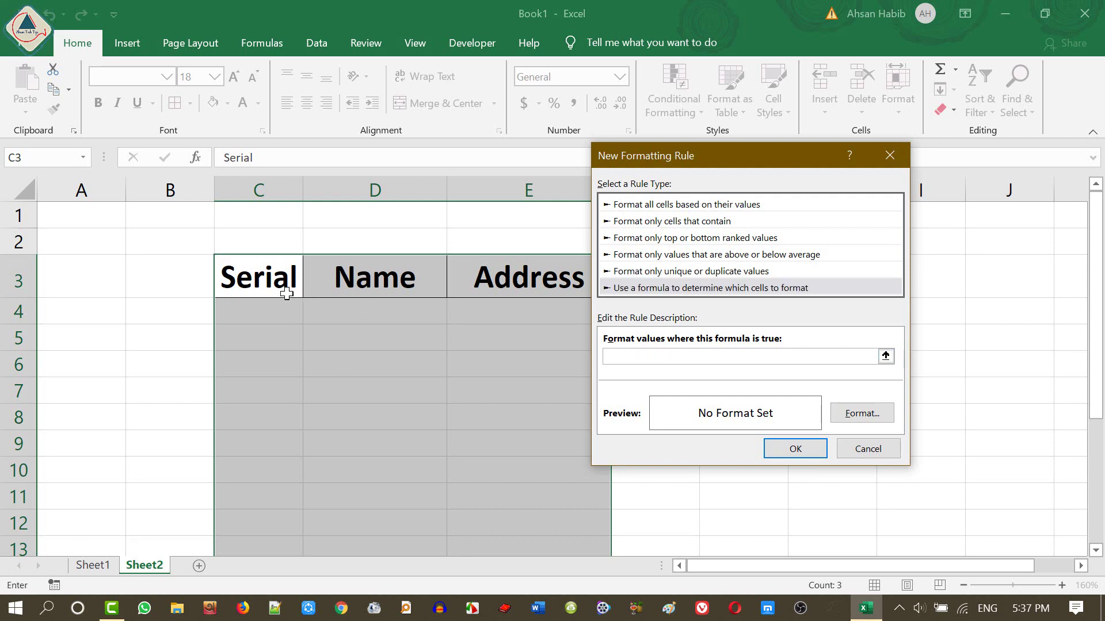
pyautogui.click(885, 356)
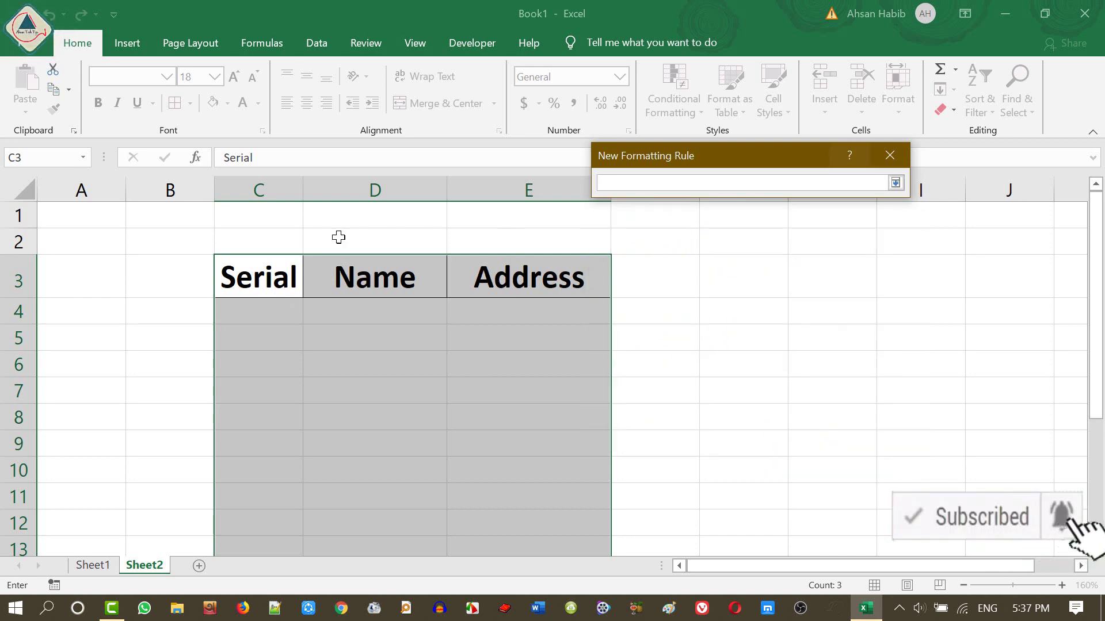
pyautogui.click(256, 282)
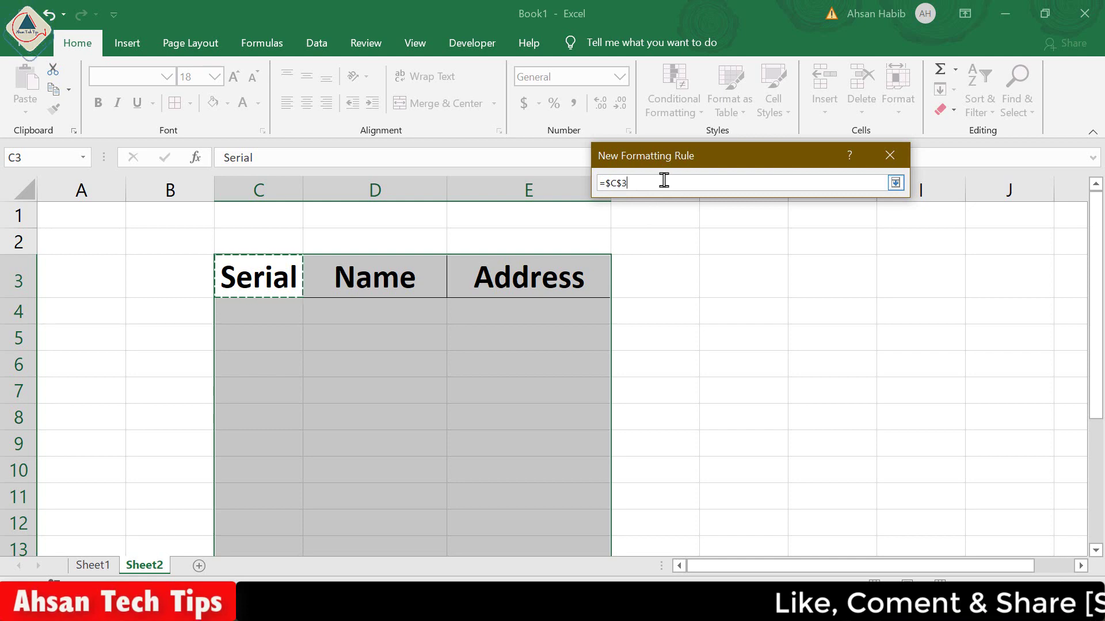
pyautogui.click(895, 184)
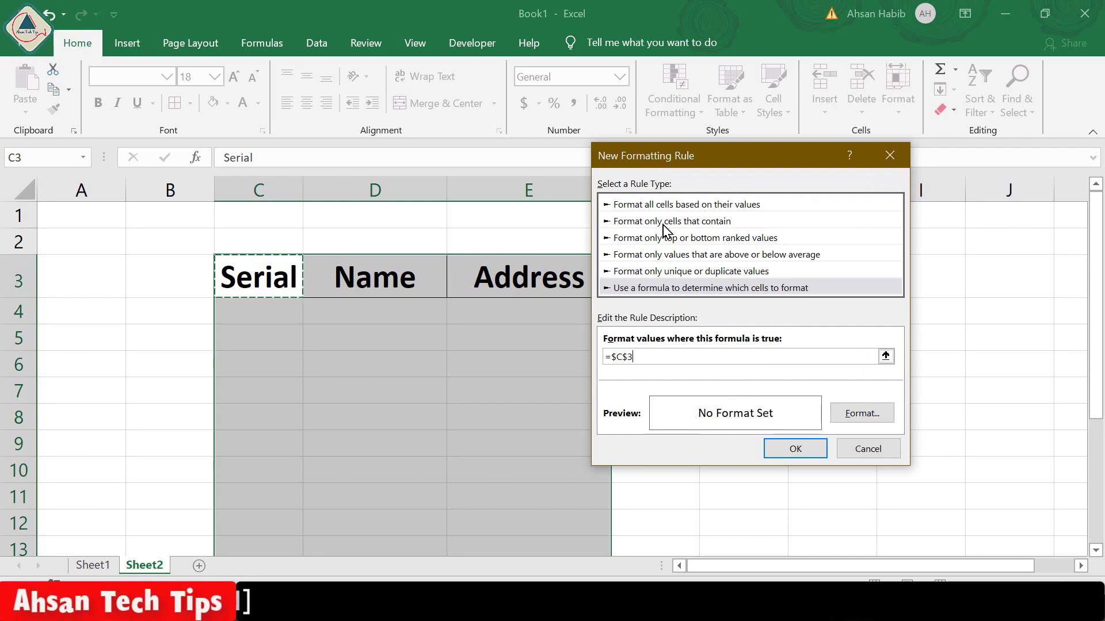
pyautogui.click(633, 357)
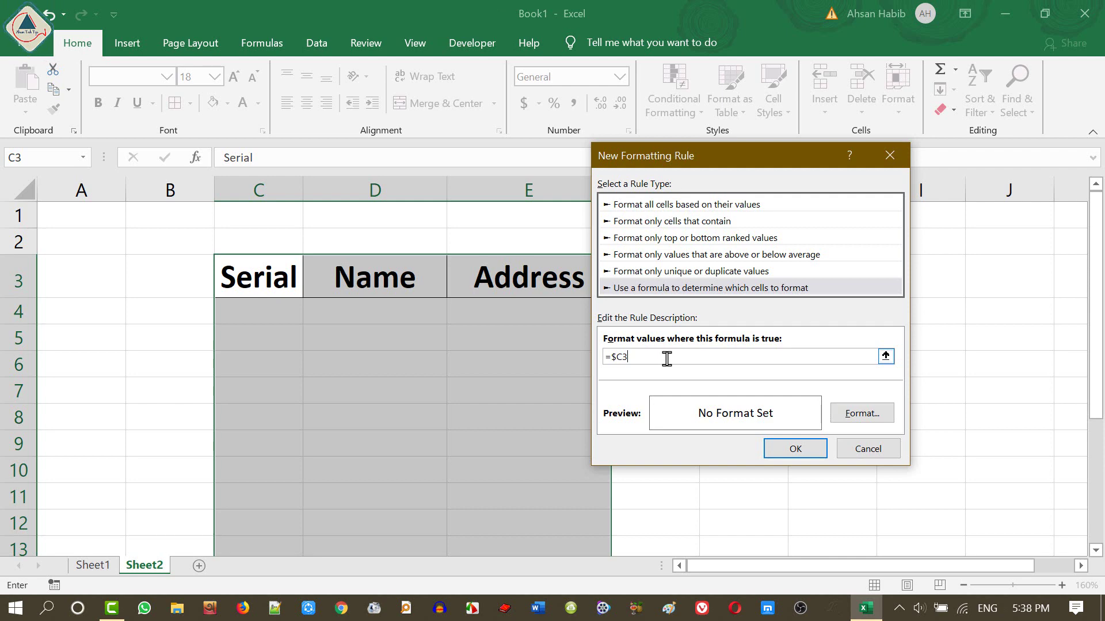
# - Give the =$C3 rule a red Outline border format and save the rule
pyautogui.click(859, 416)
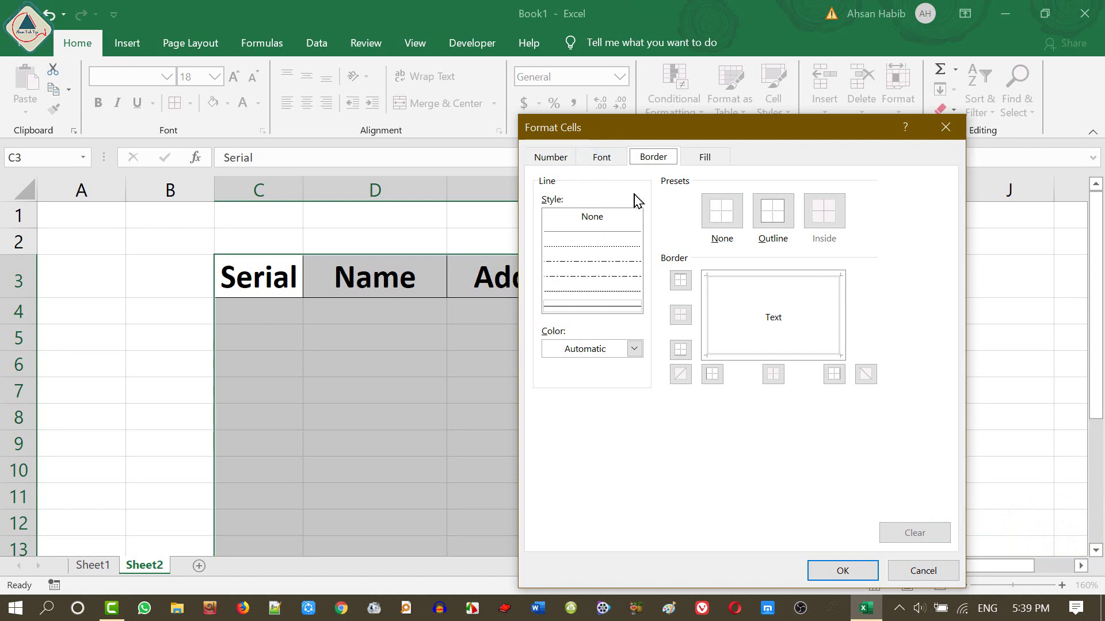
pyautogui.click(601, 159)
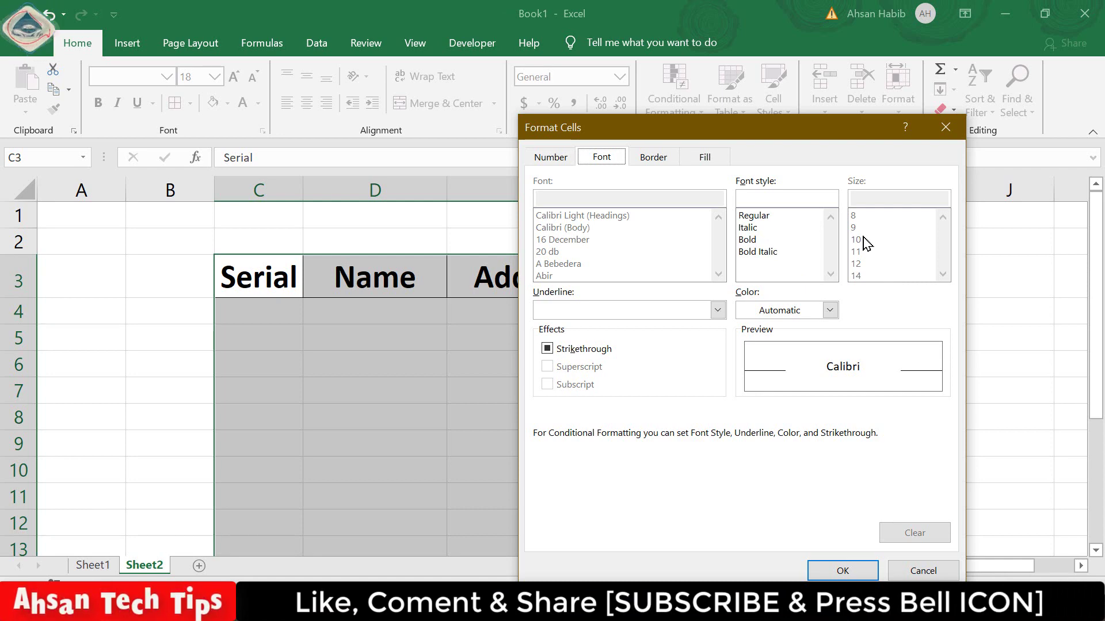
pyautogui.click(665, 164)
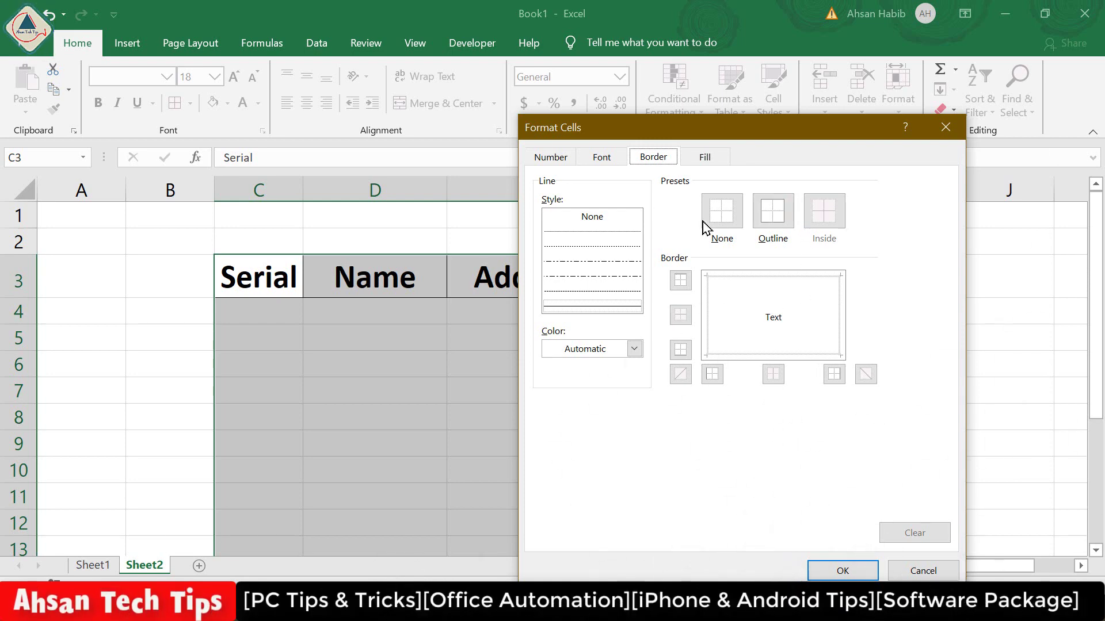
pyautogui.click(777, 223)
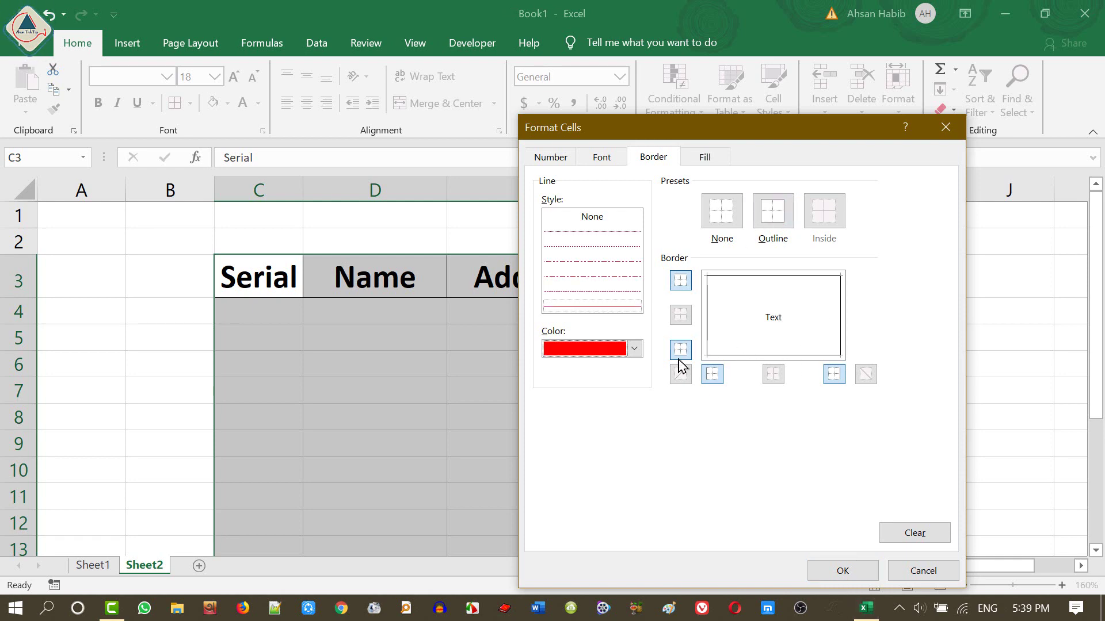
pyautogui.click(845, 571)
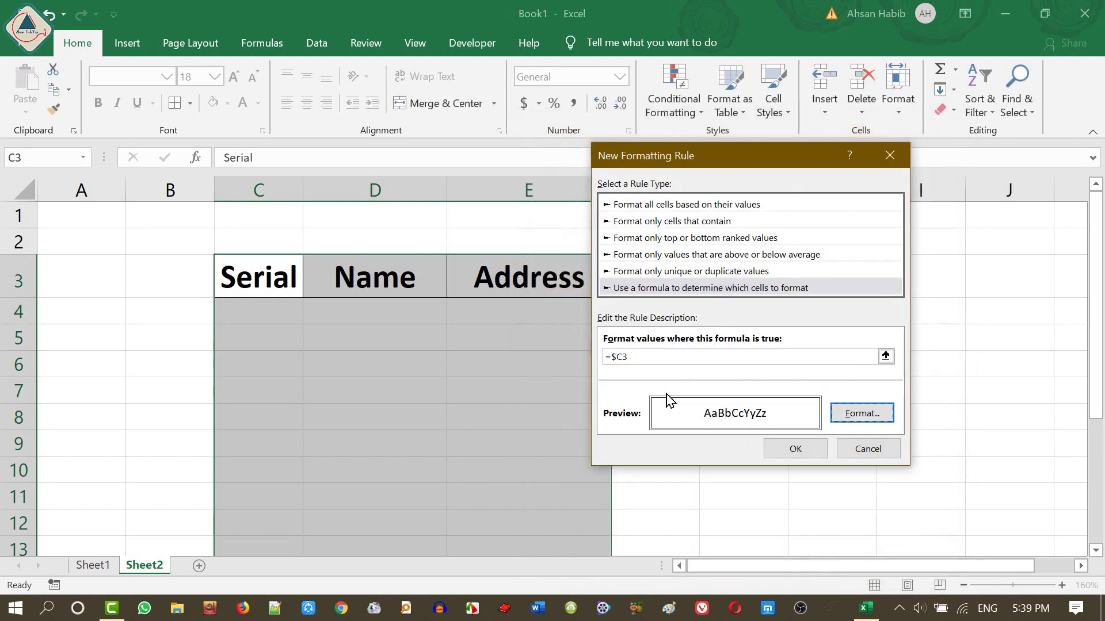
pyautogui.click(798, 451)
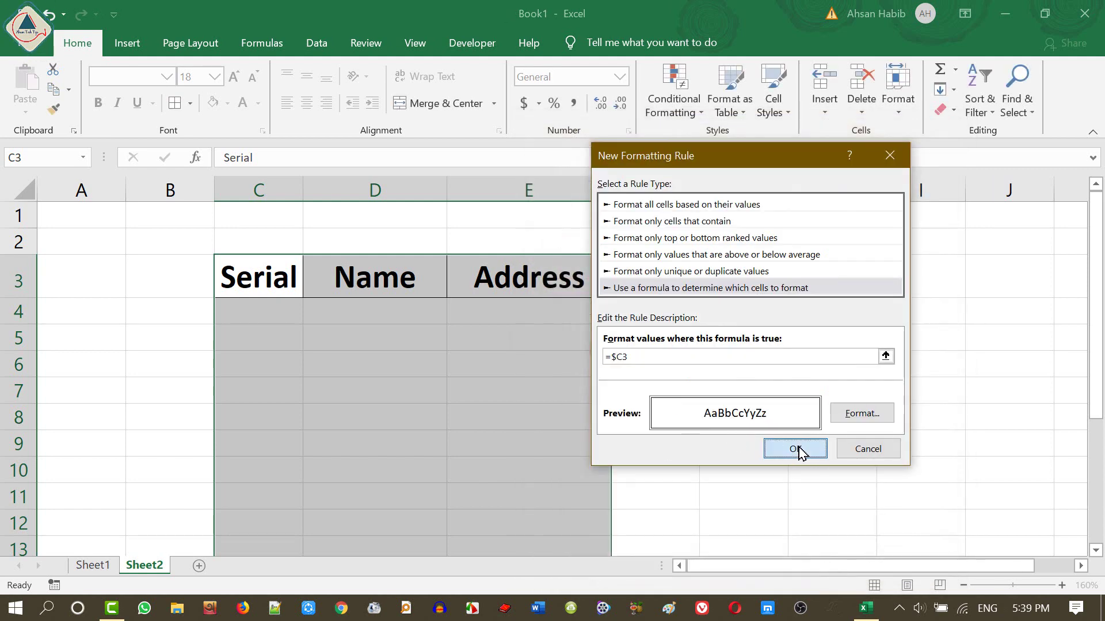
pyautogui.click(642, 281)
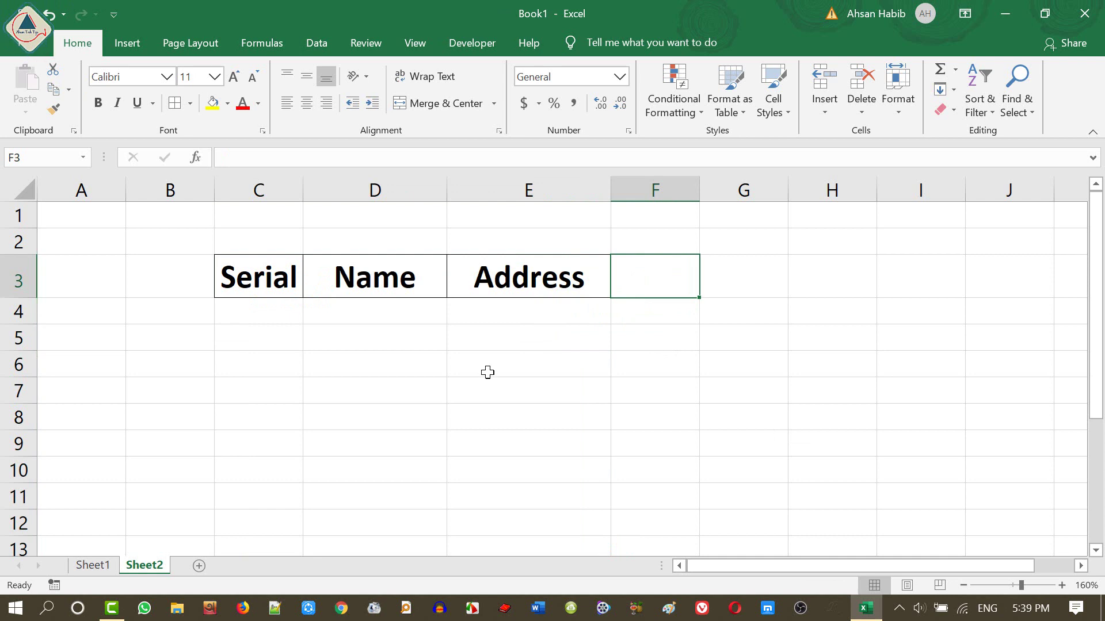
# - Enter serials 1, 2, 2, 3, 6 into C4 through C8
pyautogui.click(265, 315)
pyautogui.write('1')
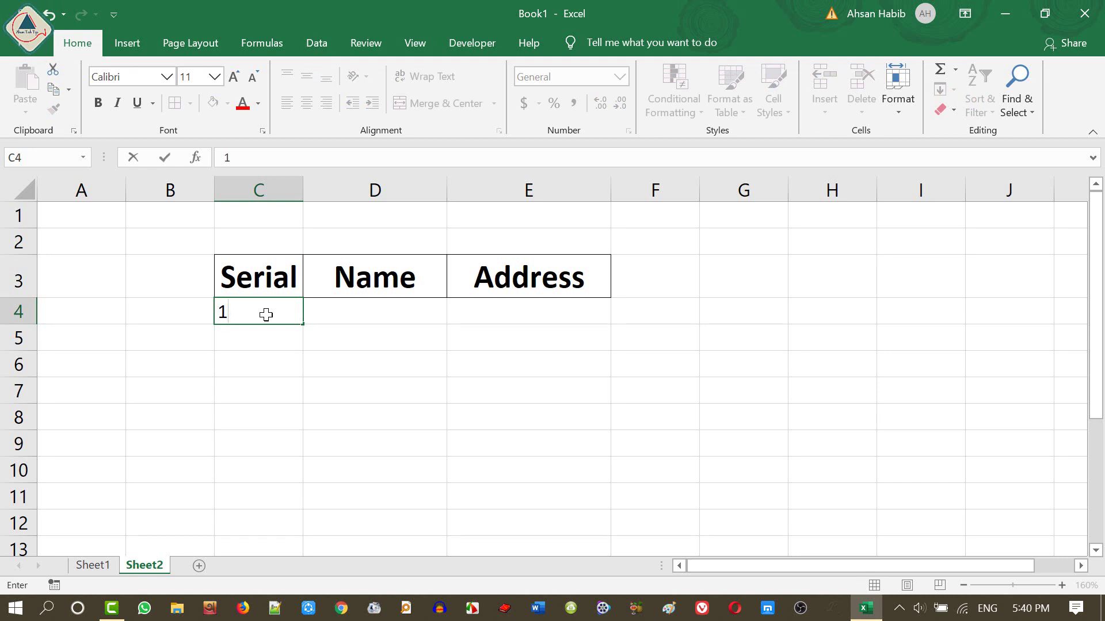
pyautogui.press('Return')
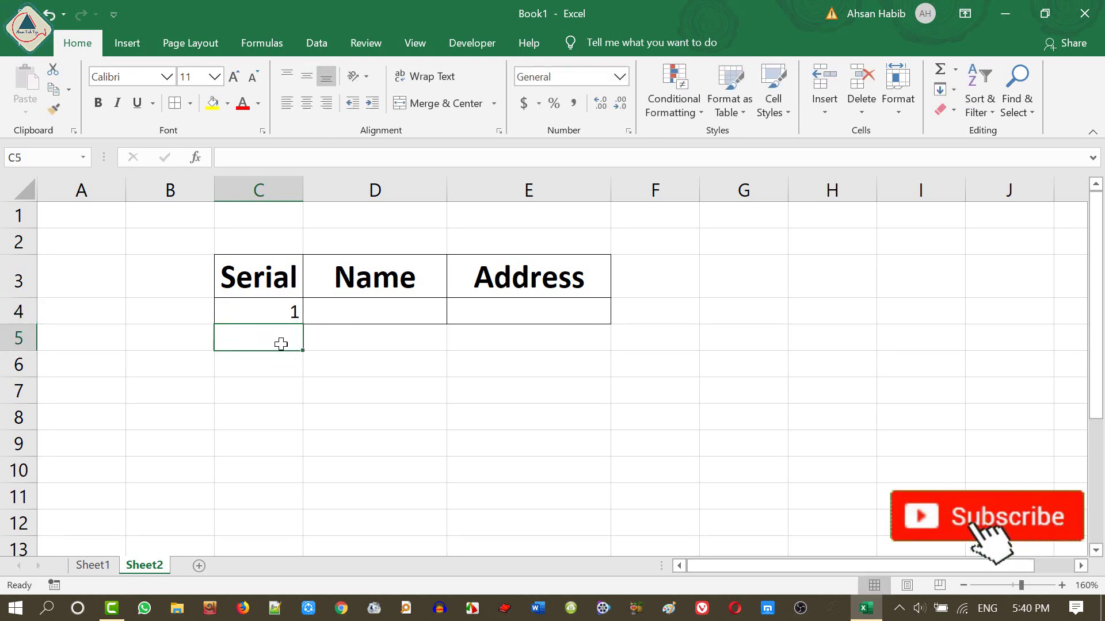
pyautogui.write('2')
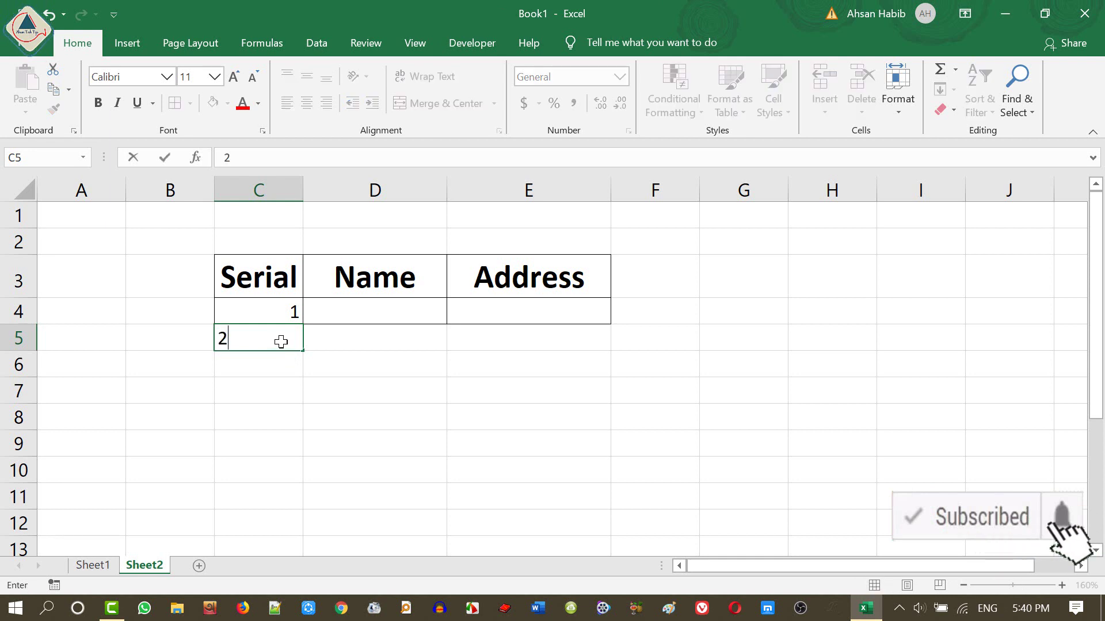
pyautogui.press('Return')
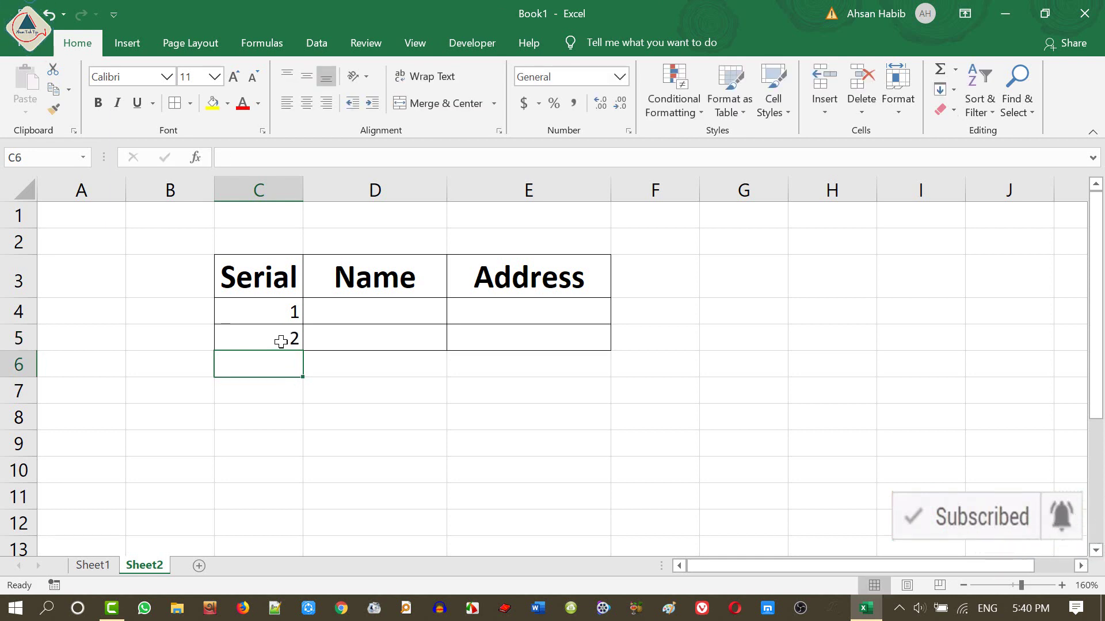
pyautogui.write('2')
pyautogui.press('Return')
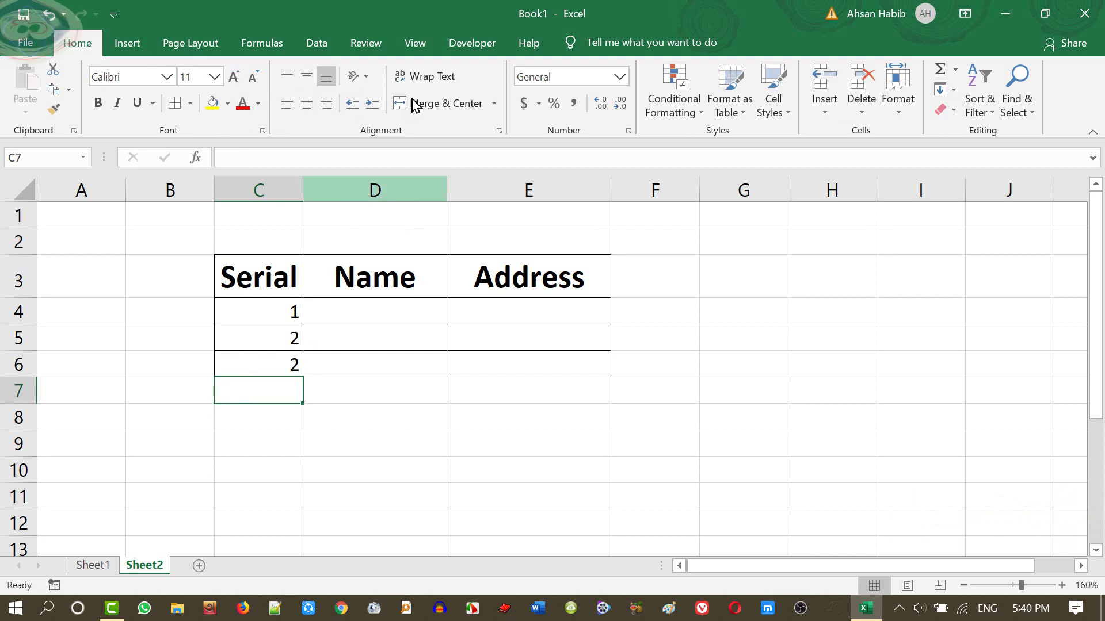
pyautogui.write('3')
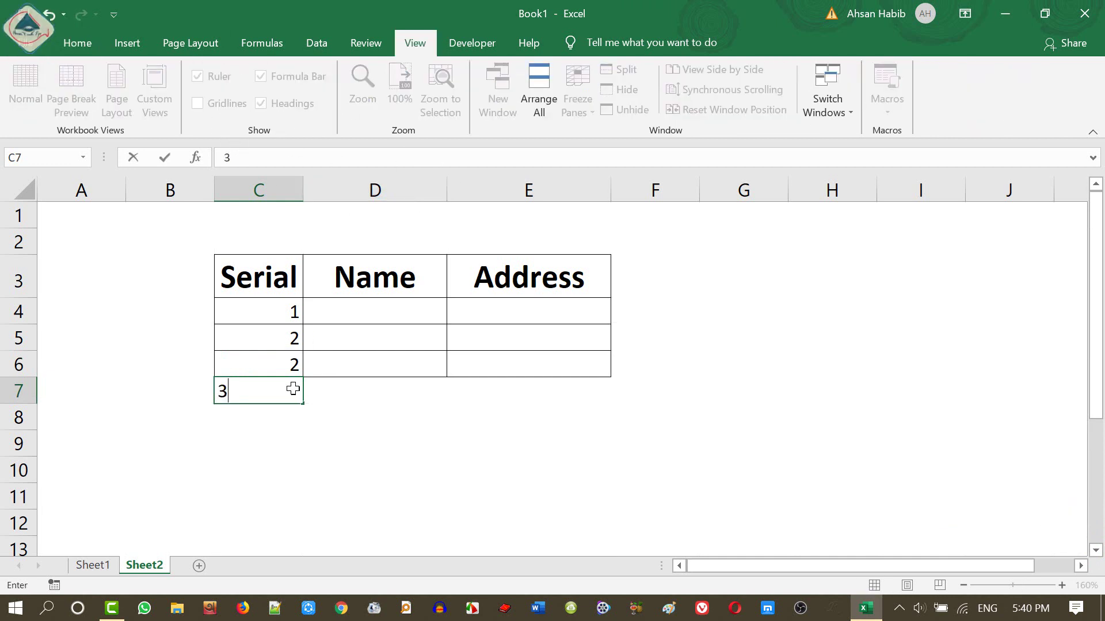
pyautogui.press('Return')
pyautogui.write('6')
pyautogui.press('Return')
# - Enter serials 6, 5, 5, 5, 5 into C9 through C13 and view the bordered rows
pyautogui.write('6')
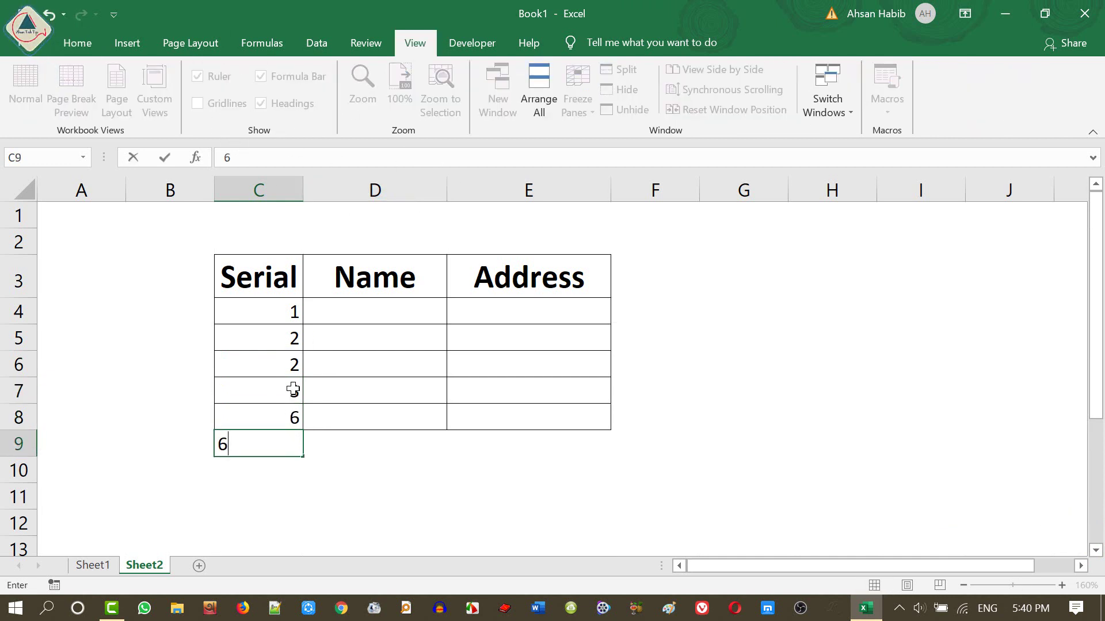
pyautogui.press('Return')
pyautogui.write('5')
pyautogui.press('Return')
pyautogui.write('5')
pyautogui.press('Return')
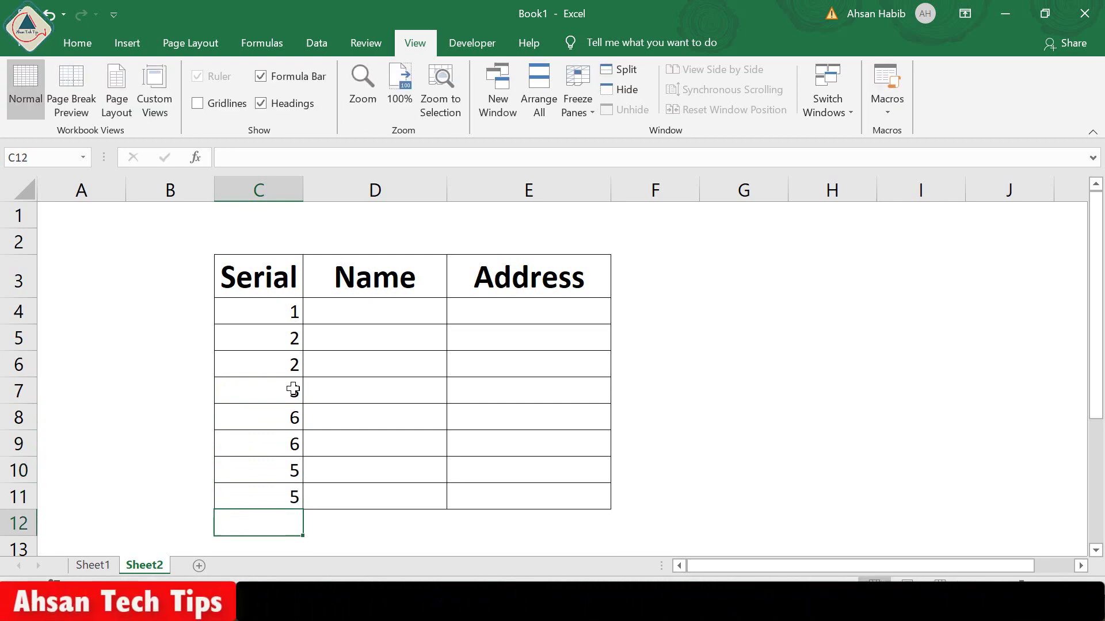
pyautogui.write('5')
pyautogui.press('Return')
pyautogui.write('5')
pyautogui.press('Return')
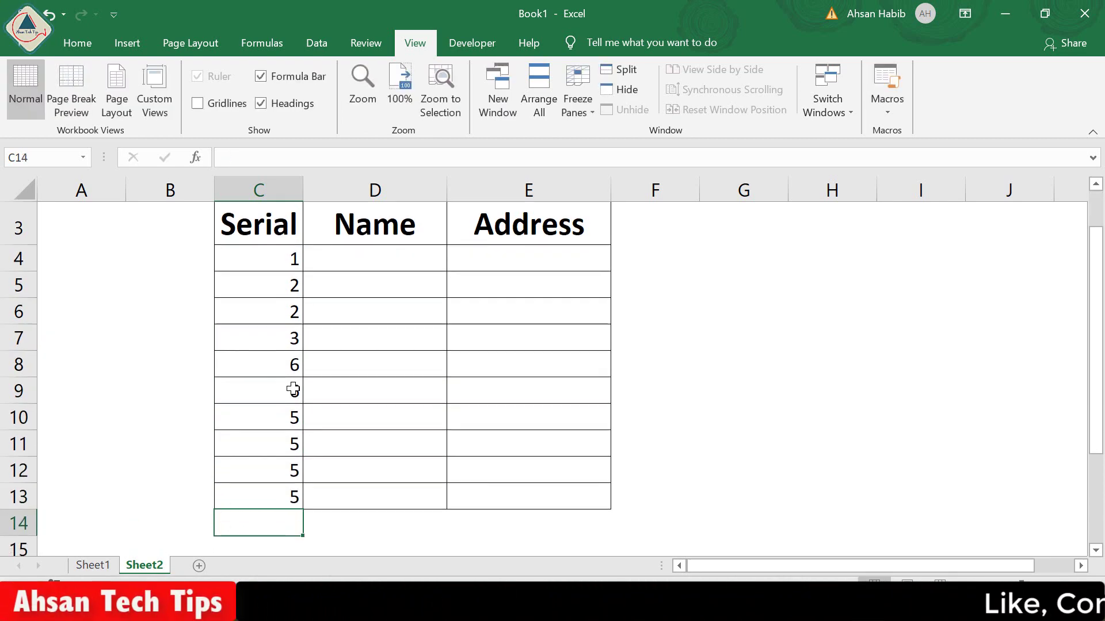
pyautogui.click(654, 225)
pyautogui.scroll(1, 737, 352)
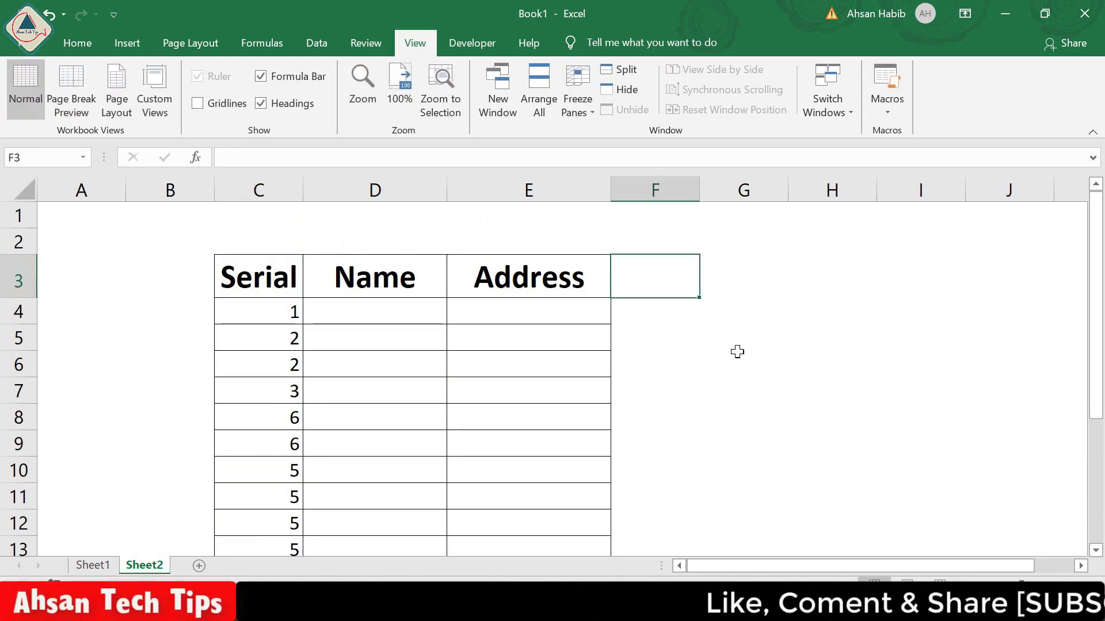